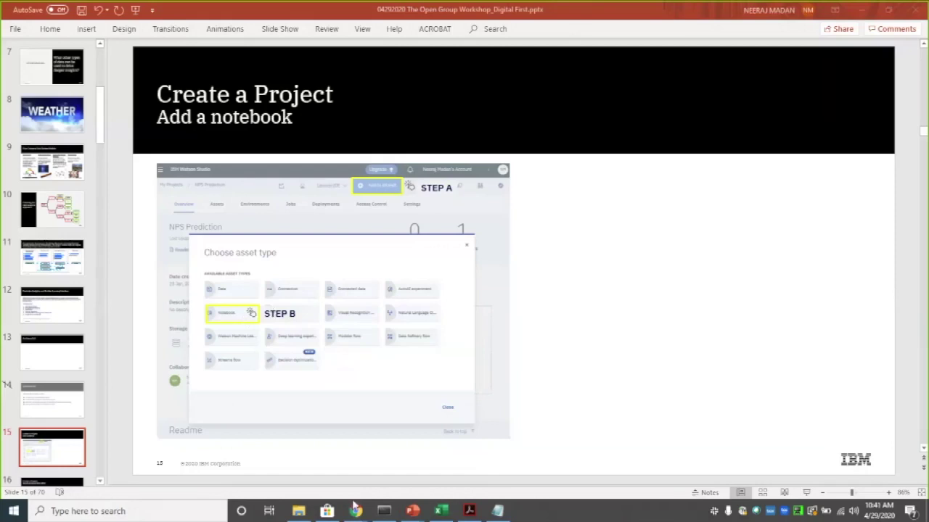
Step: Switch to Chrome and open The Net Promoters project of the 04252020 copy 1 notebook in a new browser tab
mouse_move(355, 511)
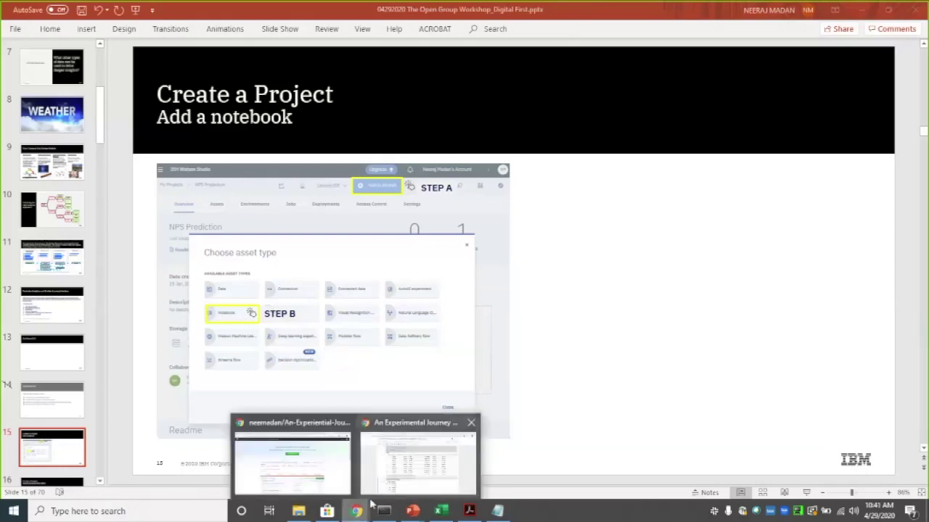
left_click(291, 463)
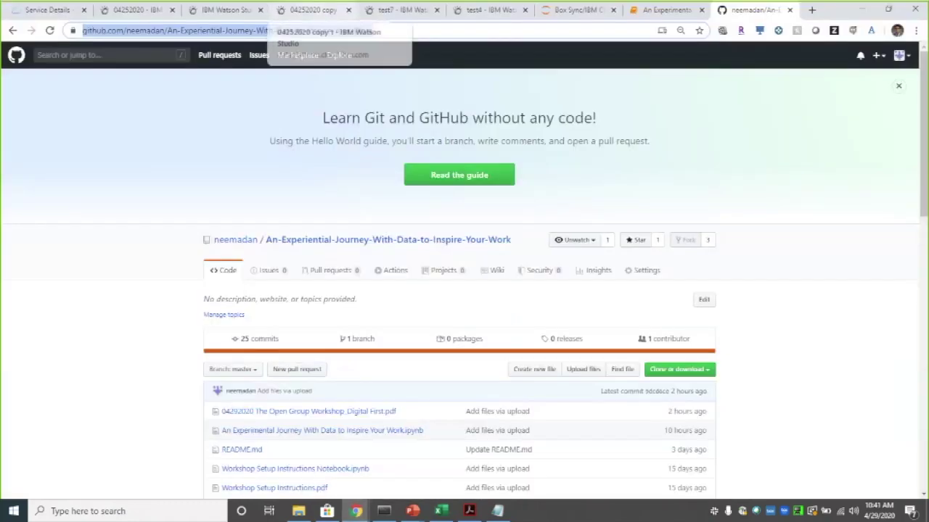
left_click(319, 15)
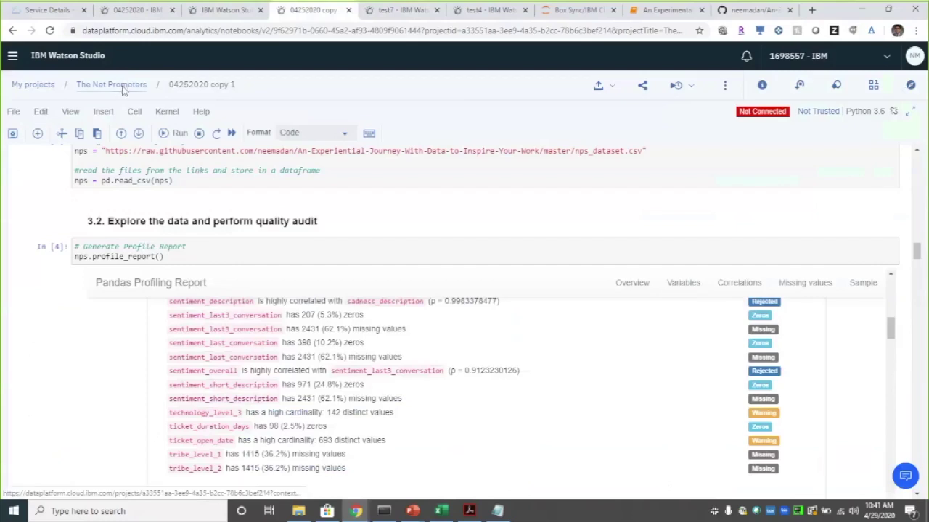
right_click(129, 86)
left_click(132, 95)
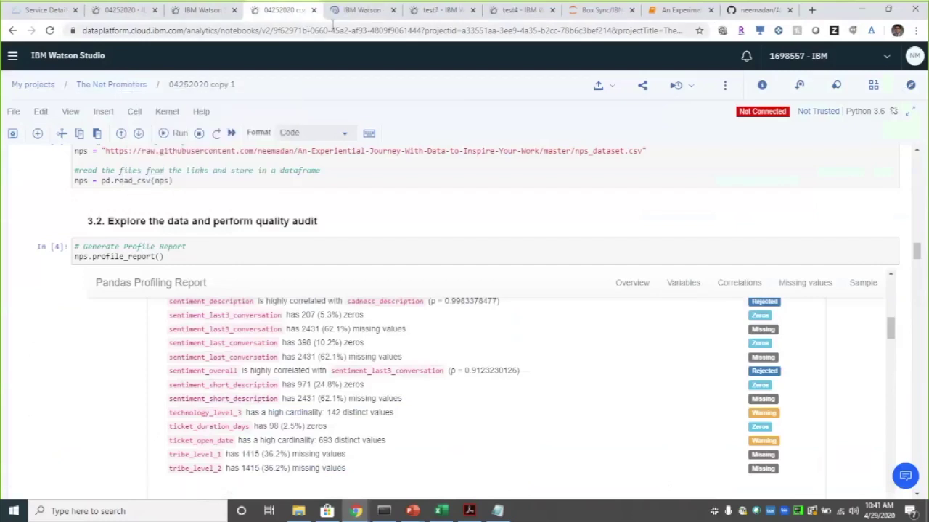
left_click(358, 10)
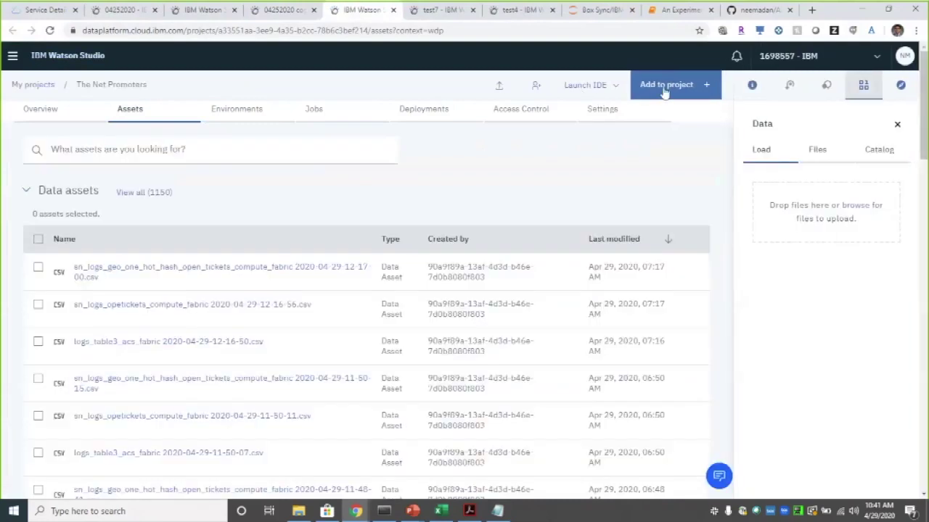
Step: Add a notebook to the project and set its runtime to Default Python 3.6 Free (1 vCPU 4 GB RAM)
left_click(664, 88)
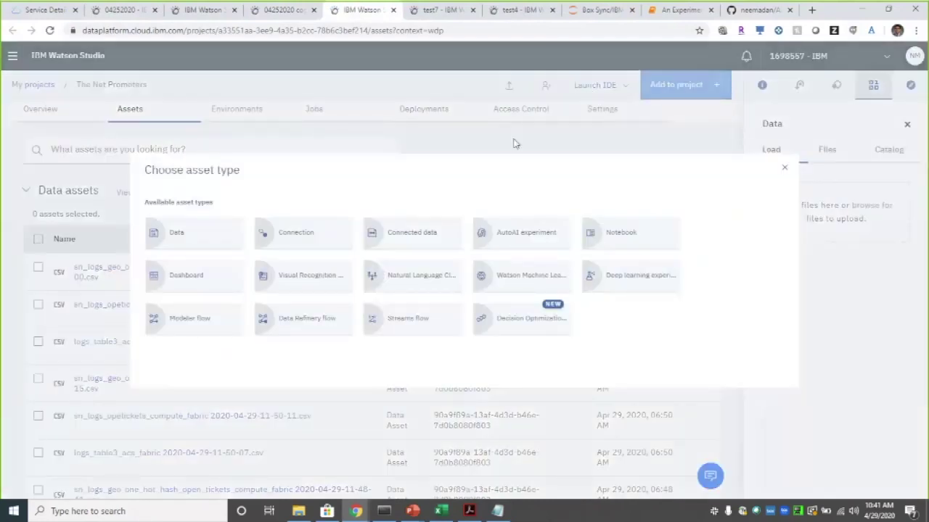
left_click(613, 235)
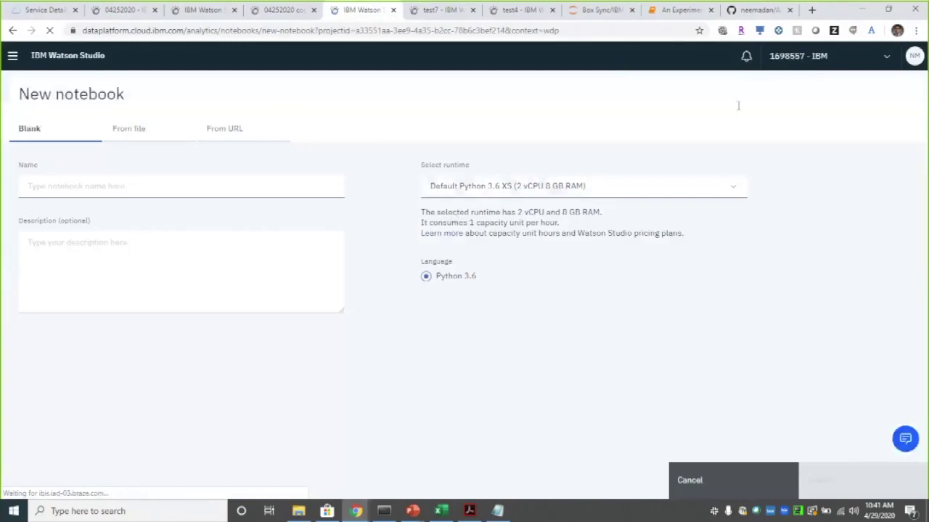
left_click(726, 183)
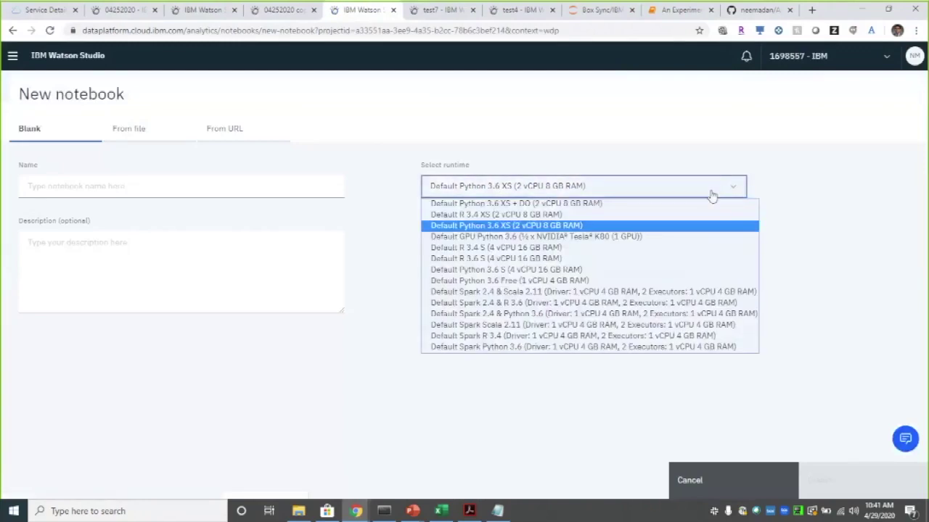
left_click(646, 280)
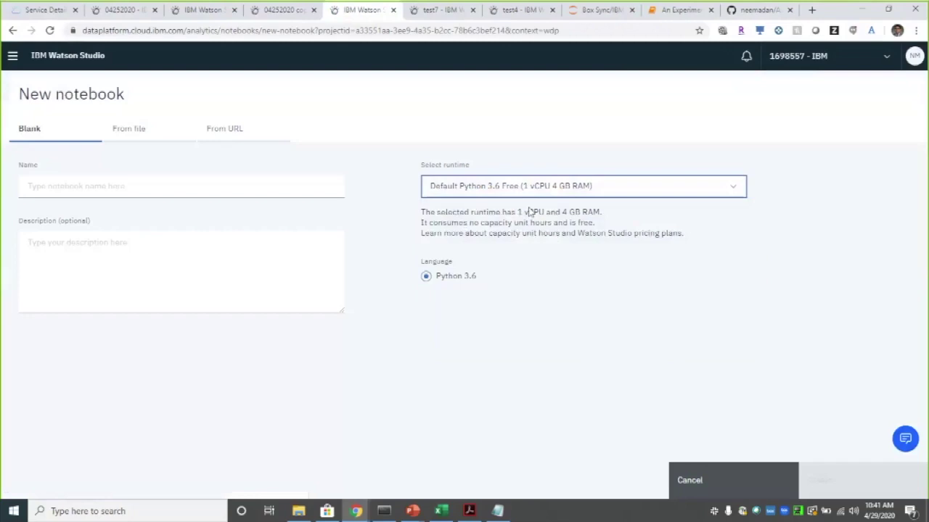
Step: Name the new blank notebook NPS Prediction_Test8
left_click(202, 187)
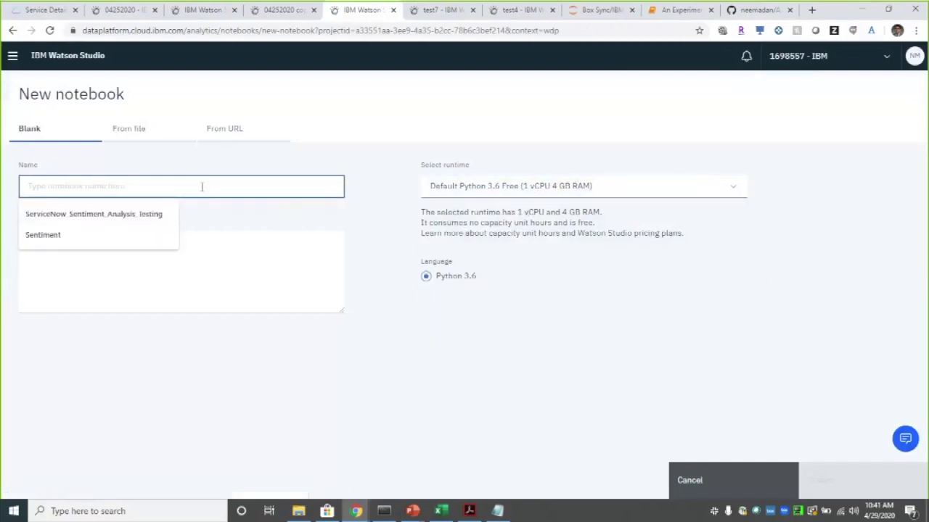
type("Test")
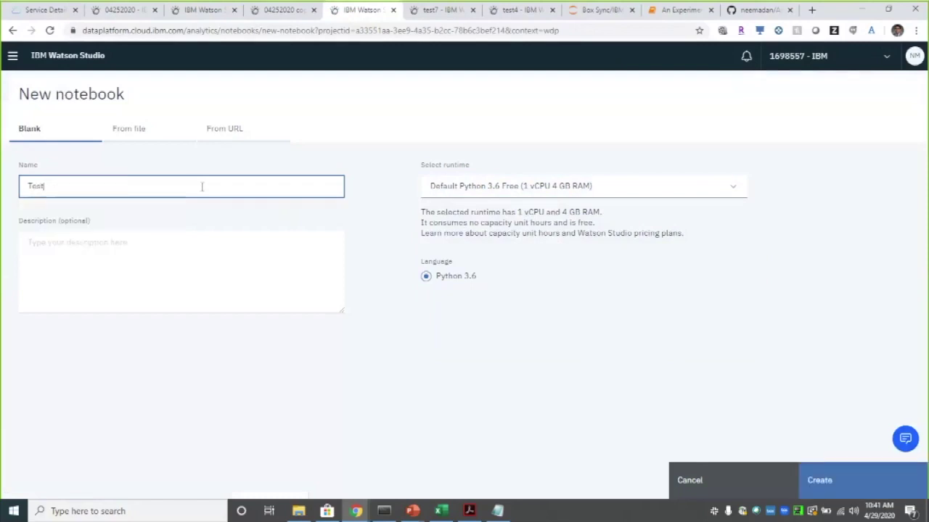
type("1")
key("ctrl+a")
type("NPS Prediction_Test")
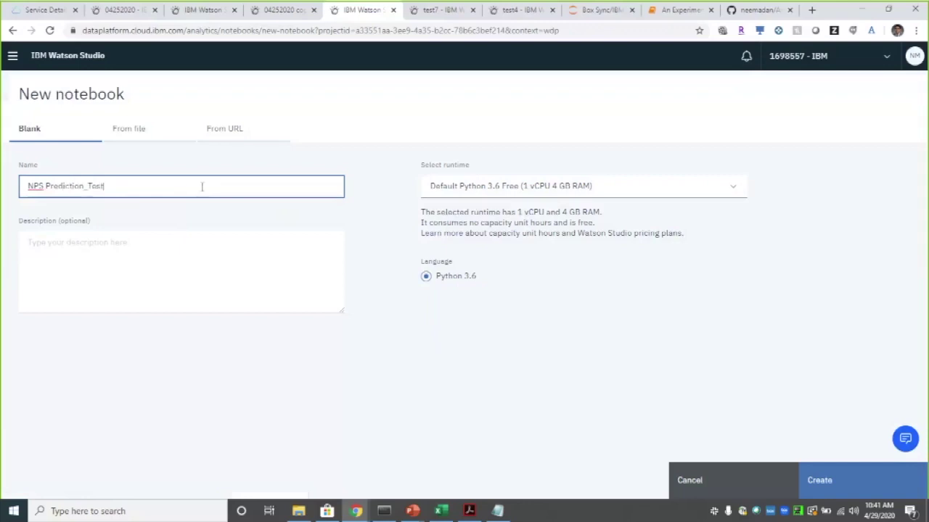
type("8")
left_click(852, 477)
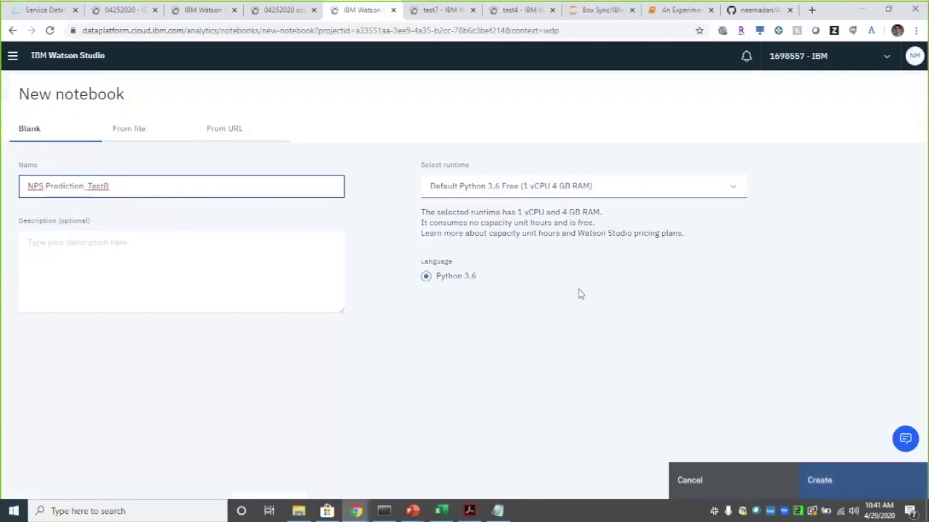
Step: Create the notebook NPS Prediction_Test8 from the copied GitHub URL of the Experimental Journey .ipynb file
left_click(235, 131)
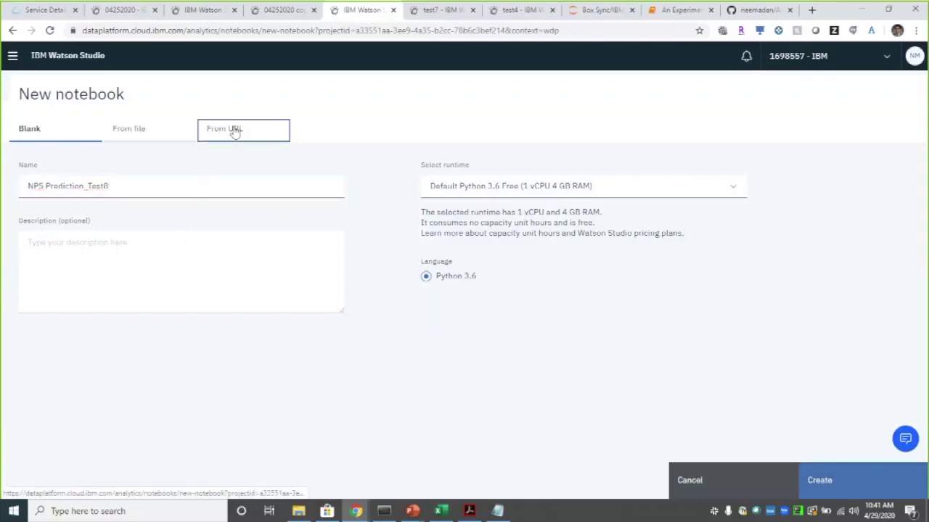
left_click(193, 181)
type("NPS Prediction_Test8")
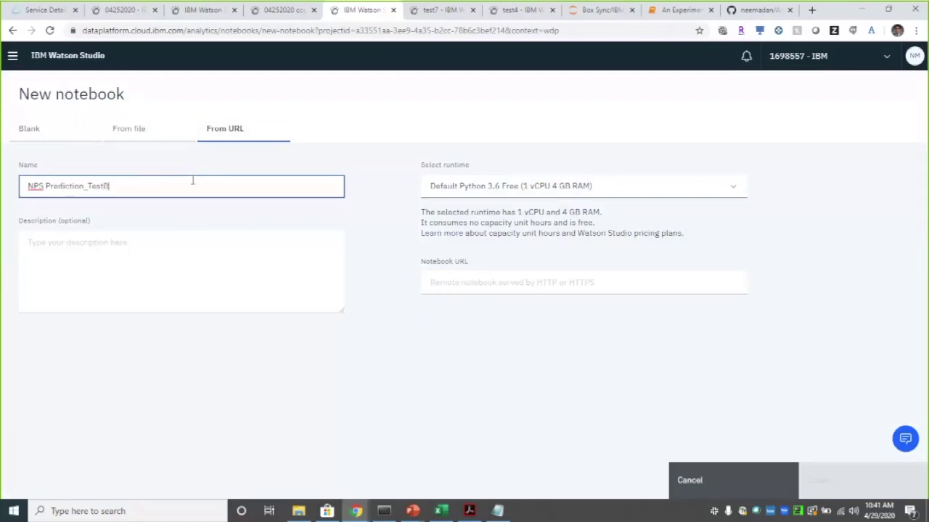
left_click(447, 286)
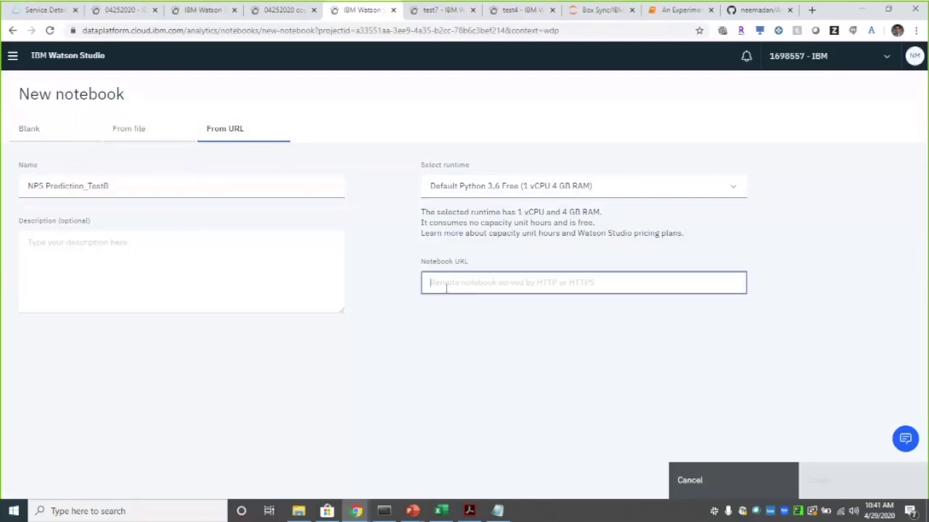
key("ctrl+v")
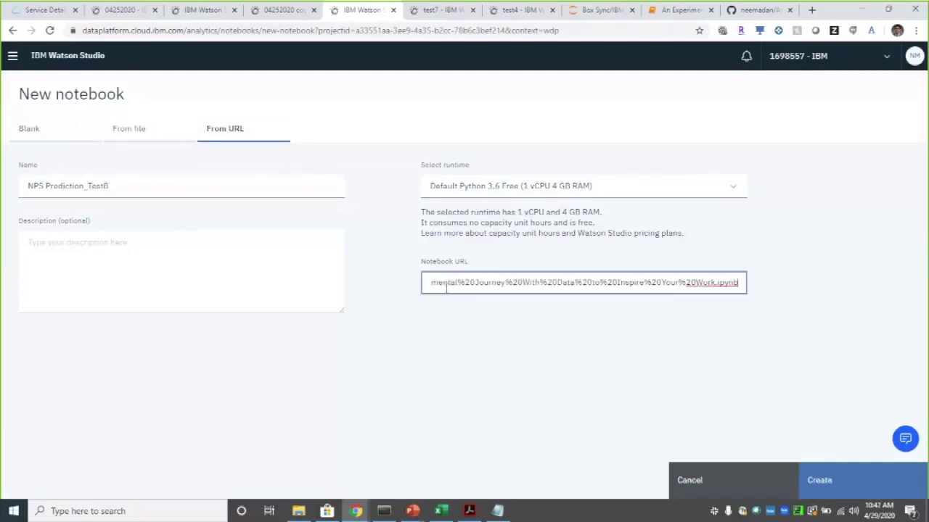
key("Home")
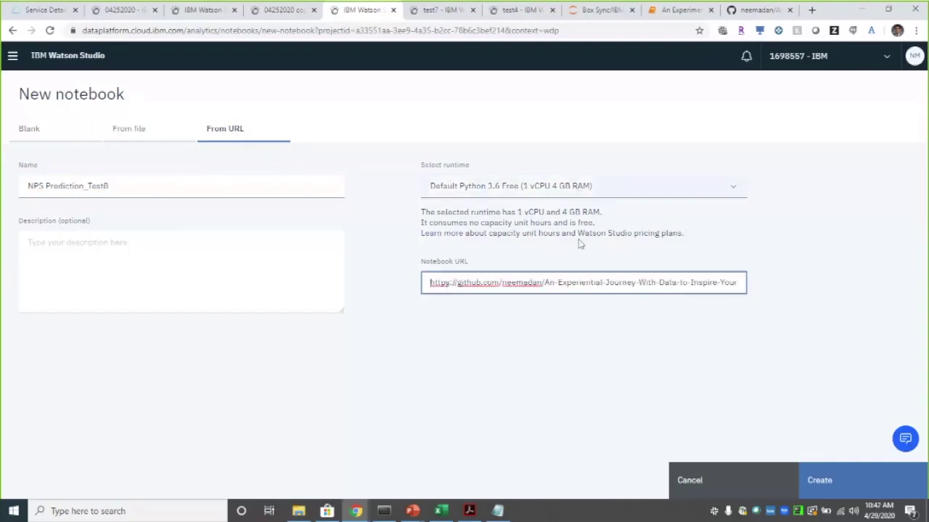
left_click(820, 480)
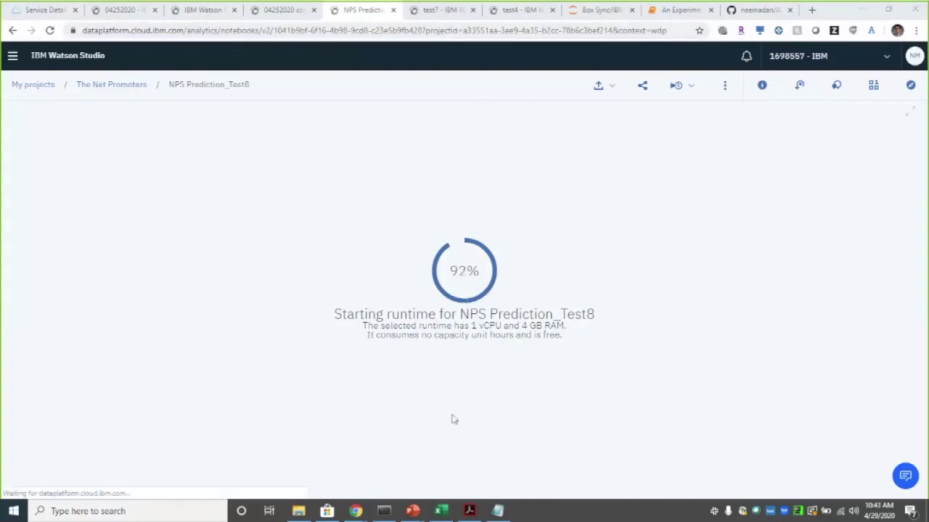
Step: Bring up the Workshop Setup Instructions presentation in PowerPoint and locate Workshop Setup Instructions.pdf in the GitHub repository in Chrome
mouse_move(414, 512)
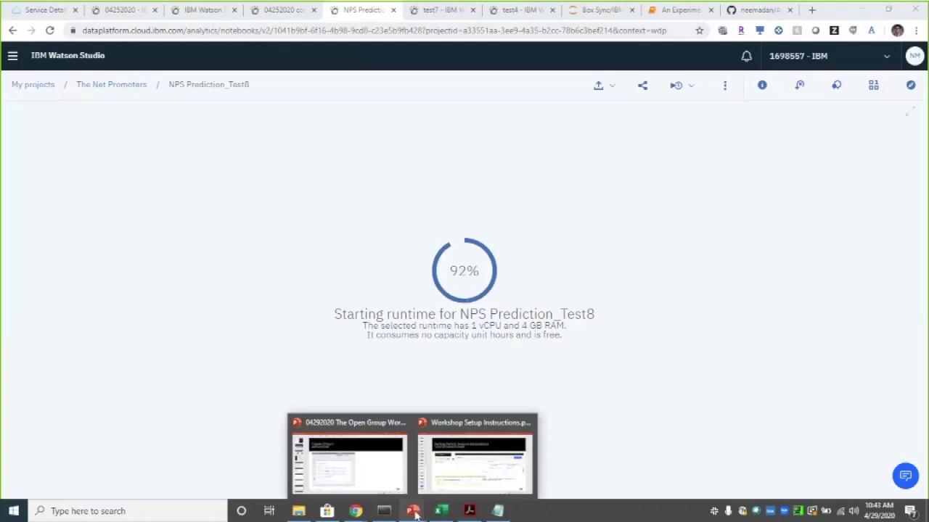
left_click(448, 482)
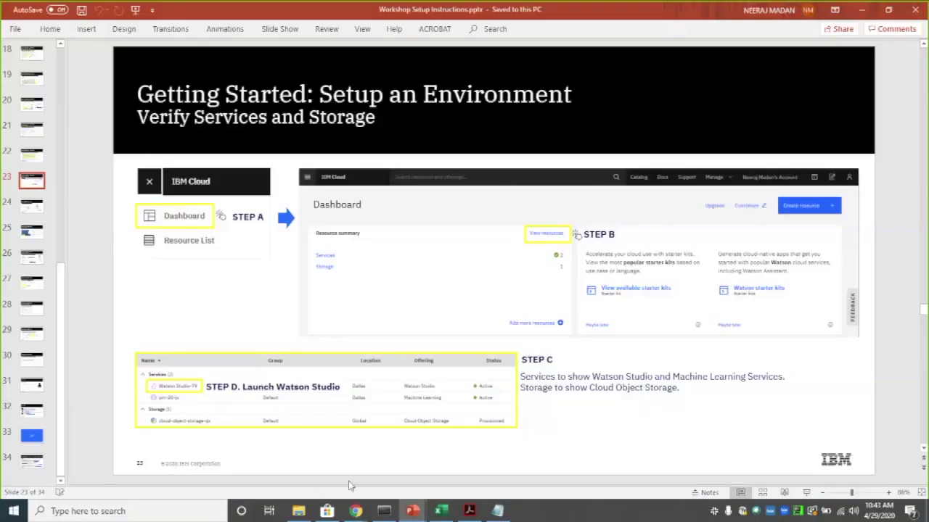
mouse_move(354, 509)
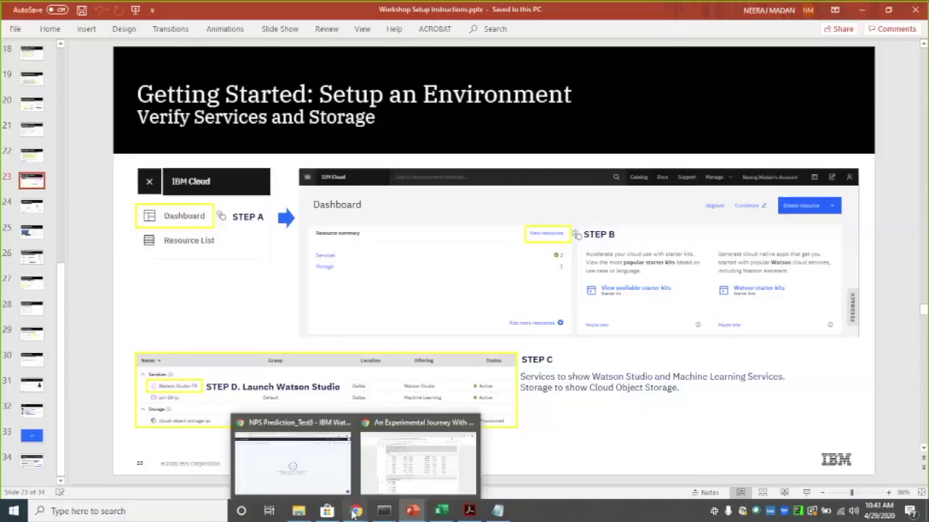
left_click(301, 464)
left_click(746, 13)
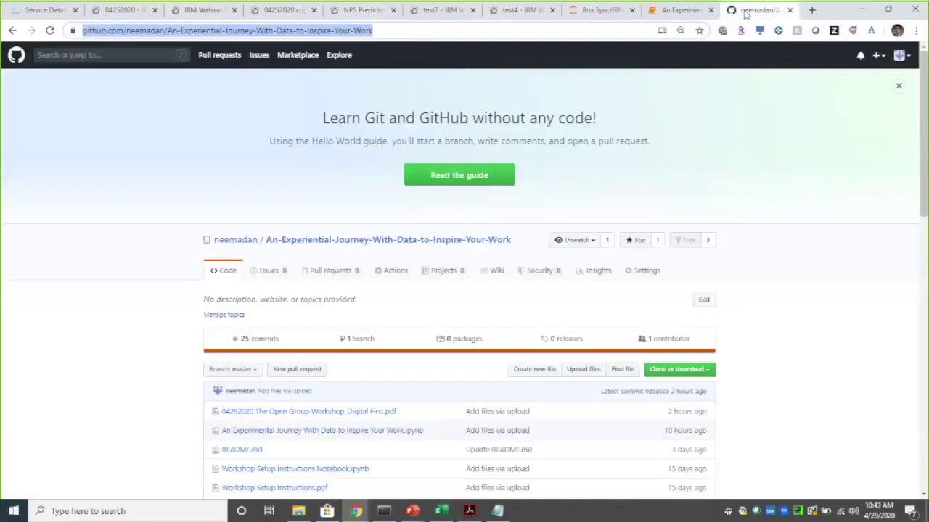
left_click_drag(920, 178, 920, 248)
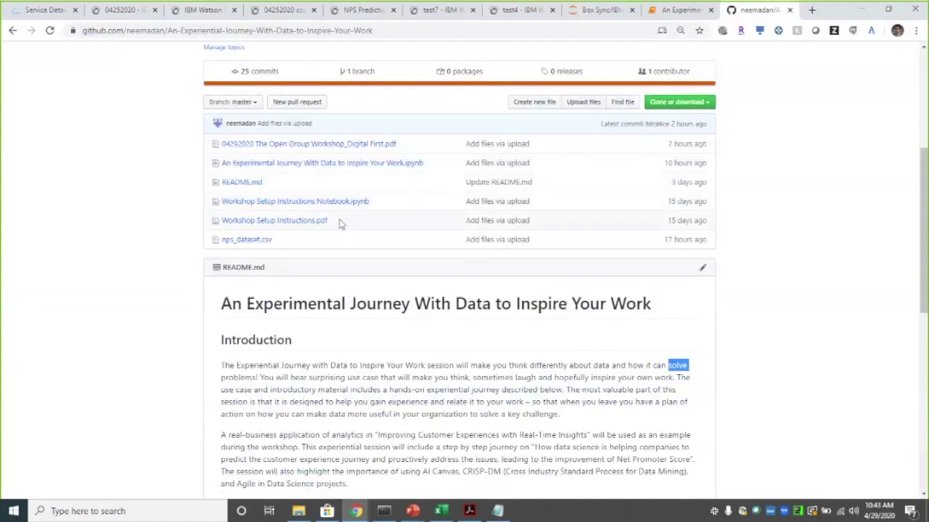
left_click_drag(341, 224, 214, 224)
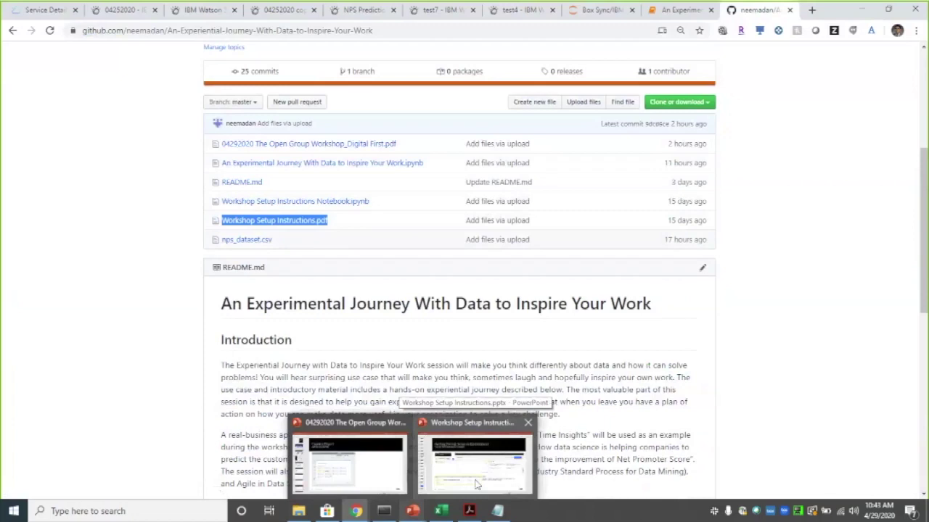
Step: View the Verify Services and Storage slide of the Workshop Setup Instructions presentation full screen in PowerPoint, and leave the slide show
left_click(476, 483)
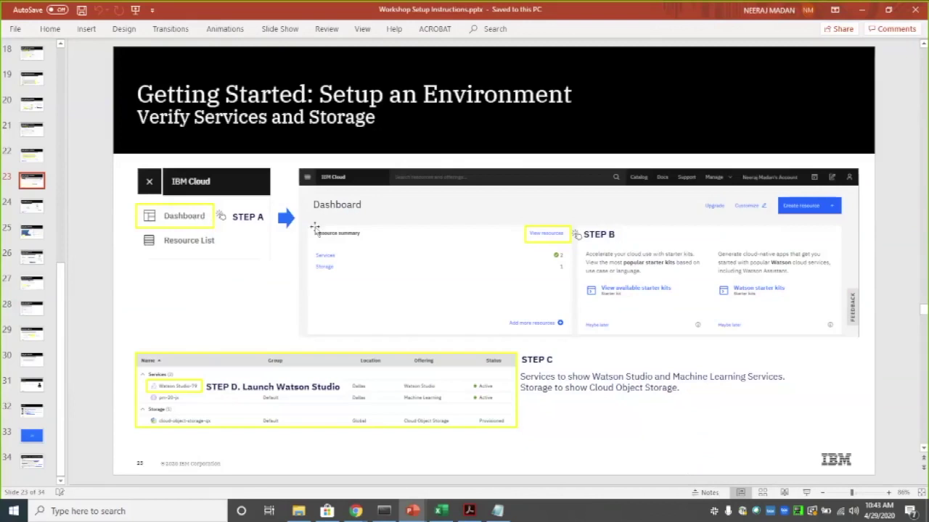
left_click(805, 493)
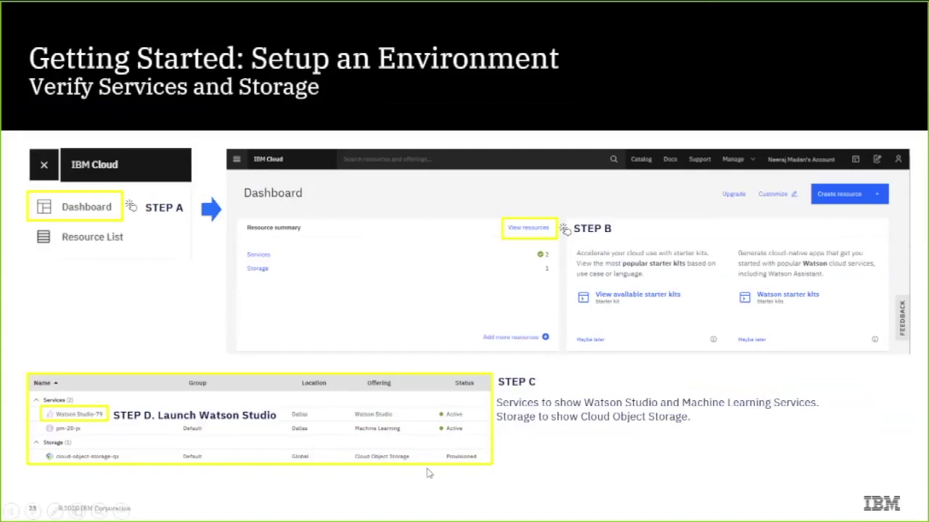
key("Escape")
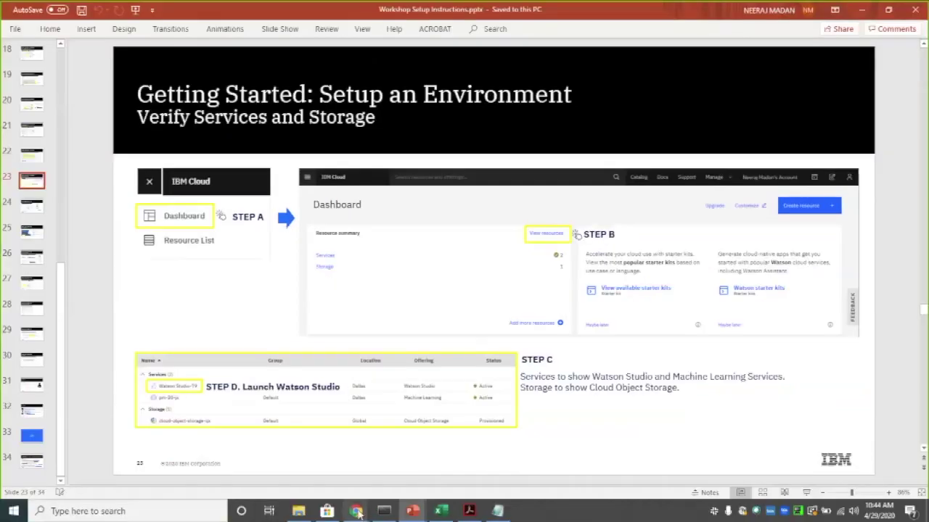
Step: Switch back to the NPS Prediction_Test8 notebook in Chrome
mouse_move(356, 512)
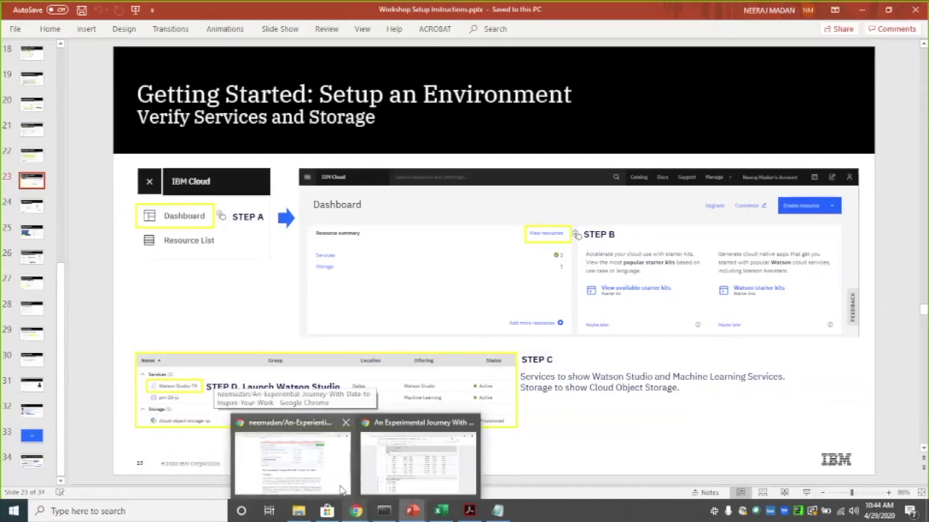
left_click(341, 490)
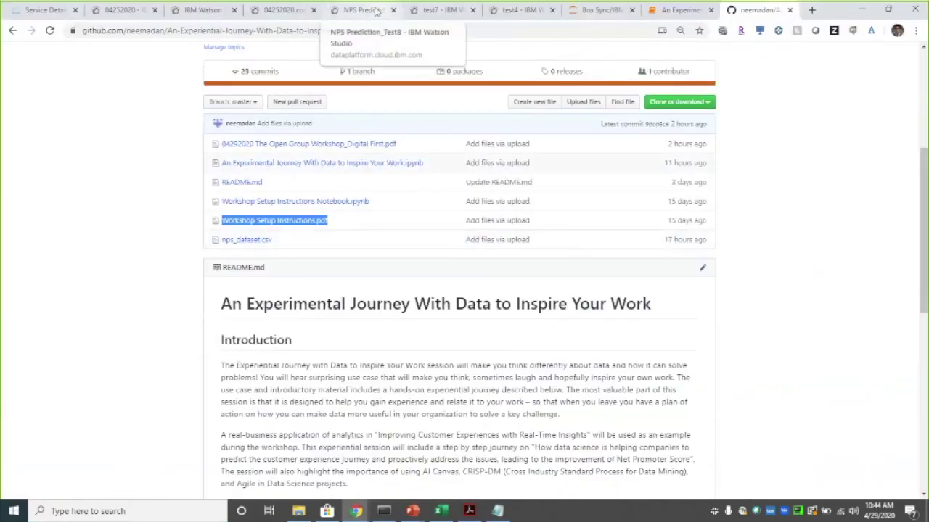
left_click(363, 10)
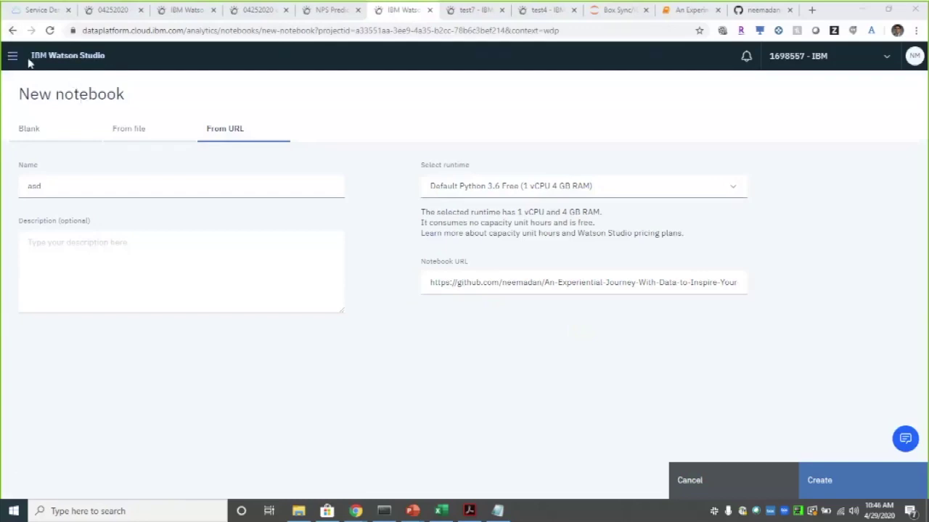
Step: Start a new notebook in The Net Promoters project and select the Default Python 3.6 Free (1 vCPU 4 GB RAM) runtime
left_click(11, 31)
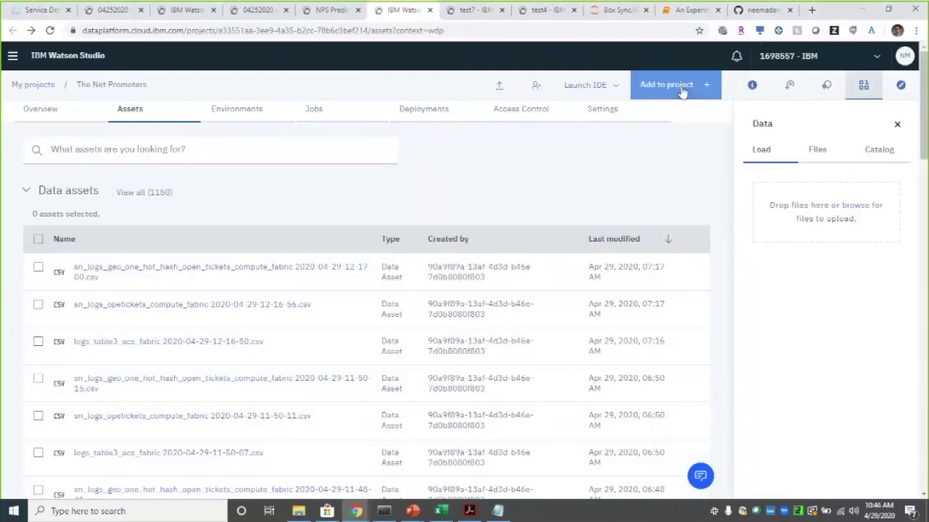
left_click(681, 88)
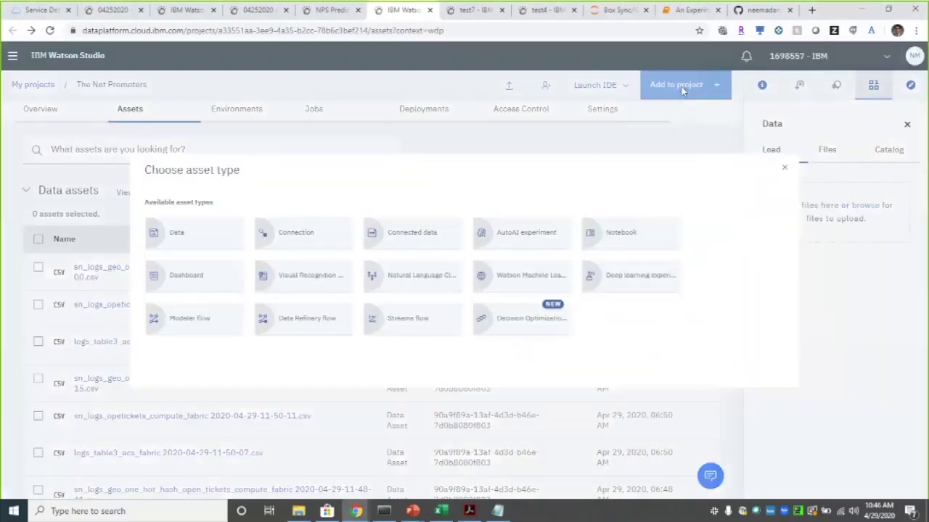
left_click(628, 243)
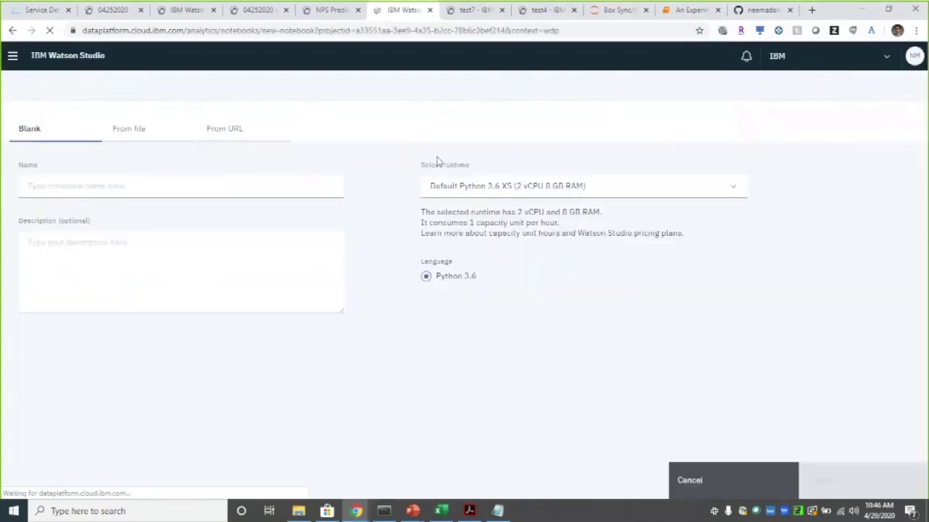
left_click(475, 193)
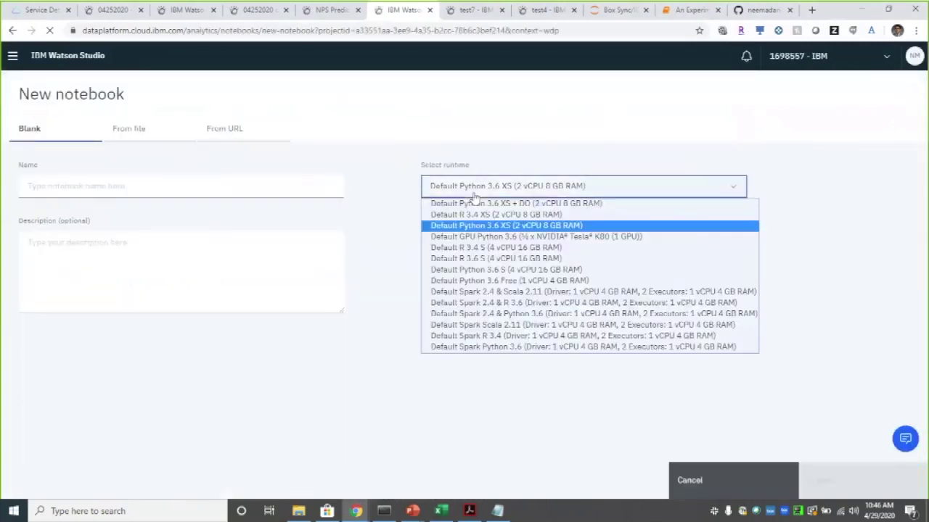
left_click(499, 281)
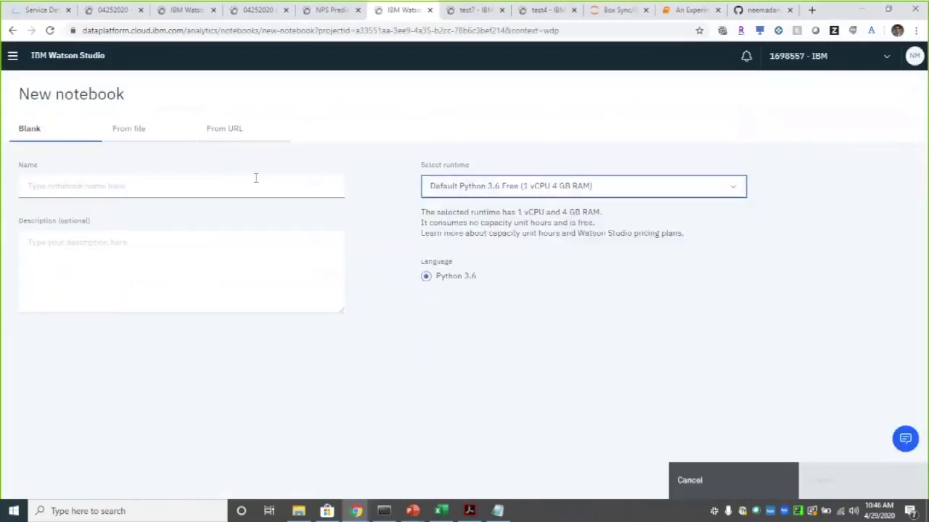
Step: Set the new notebook to load from a URL, name it "name", and enter the copied GitHub .ipynb address as its notebook URL
left_click(225, 131)
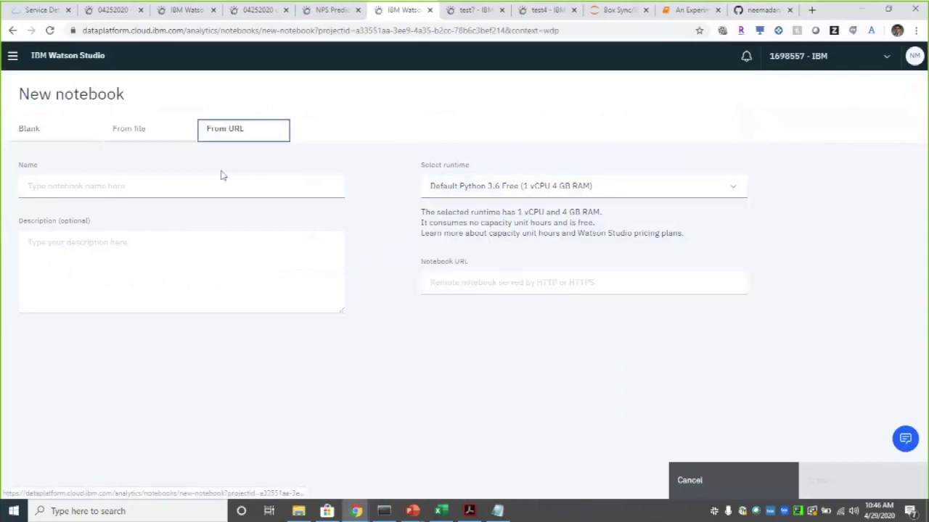
left_click(219, 185)
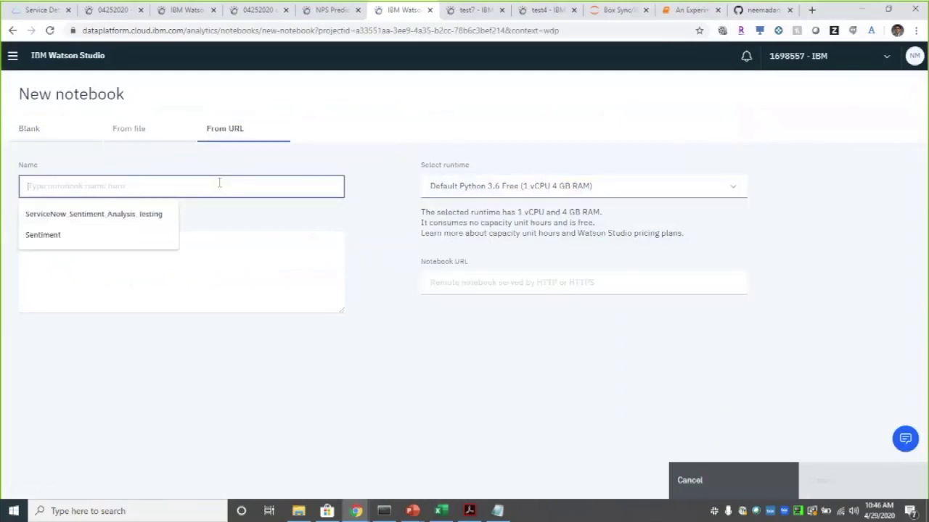
type("name")
left_click(491, 284)
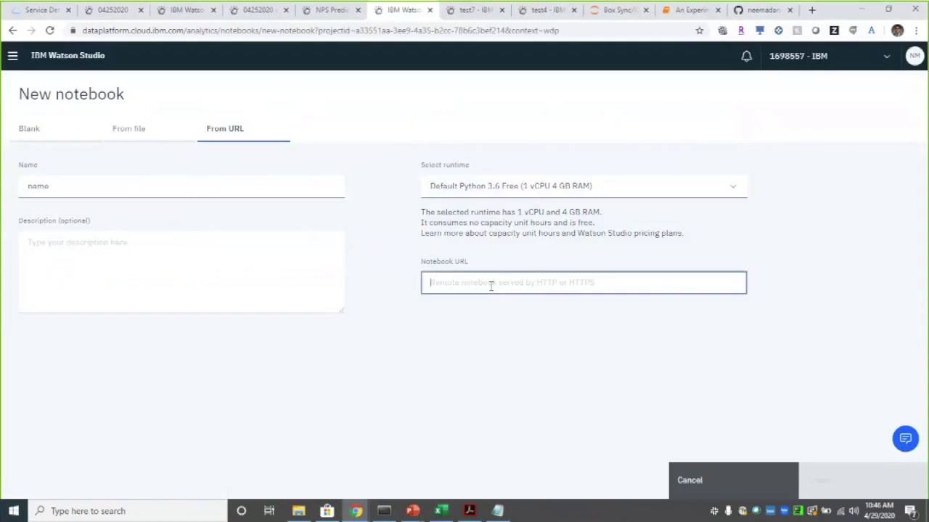
key("ctrl+v")
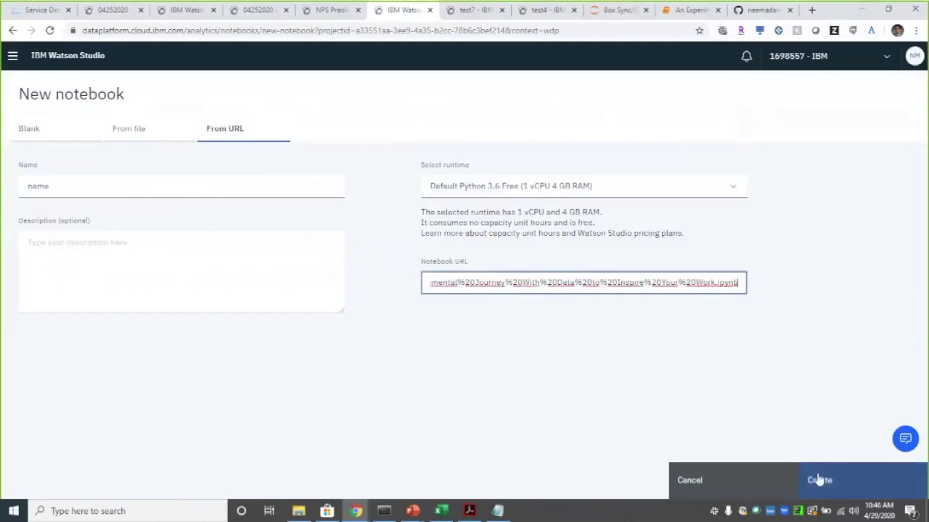
left_click(820, 480)
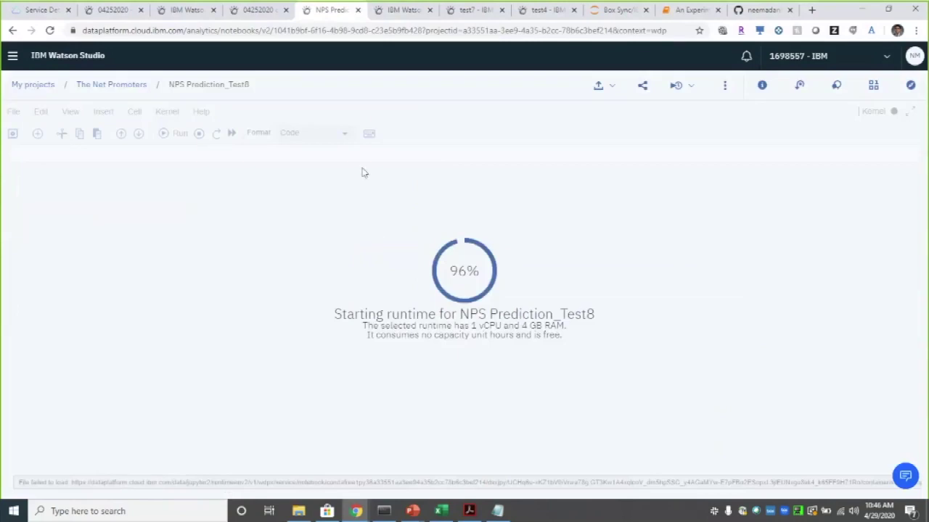
Step: Look at the filled-in new notebook form again and return to the open NPS Prediction_Test8 notebook
left_click(401, 10)
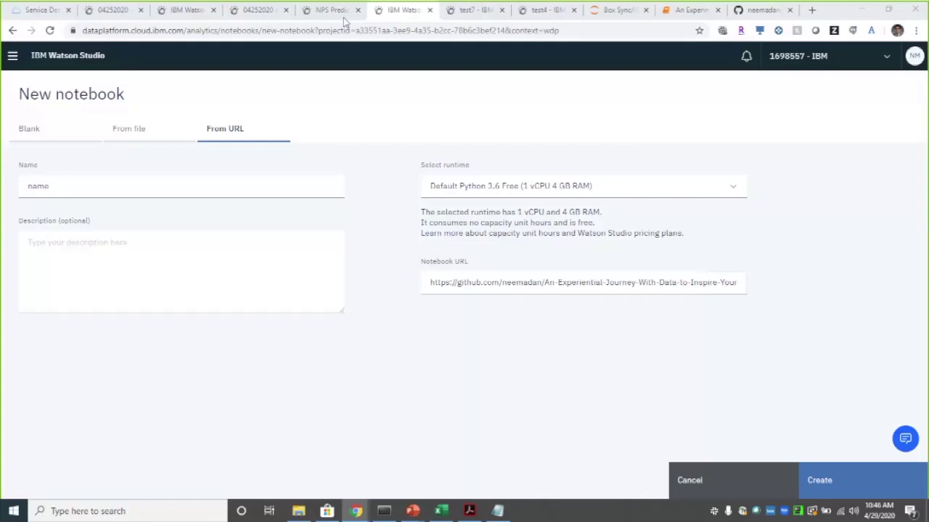
left_click(344, 18)
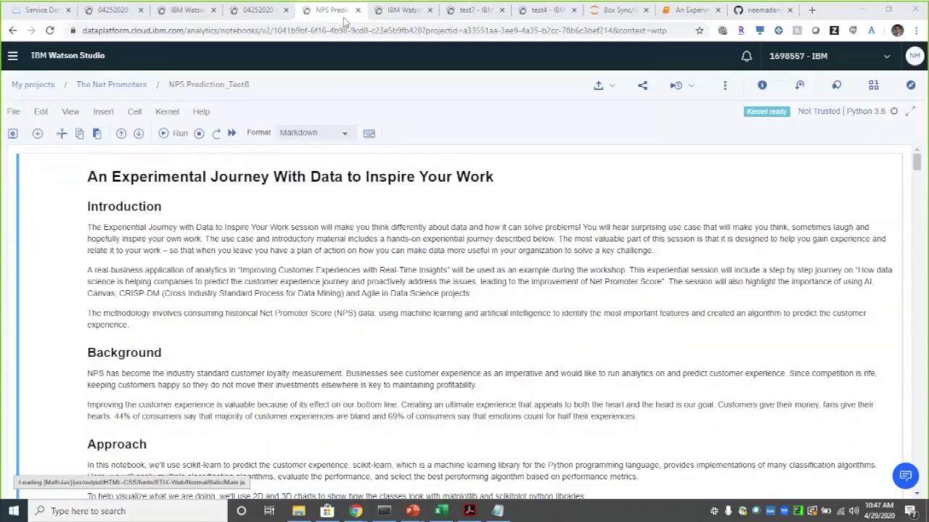